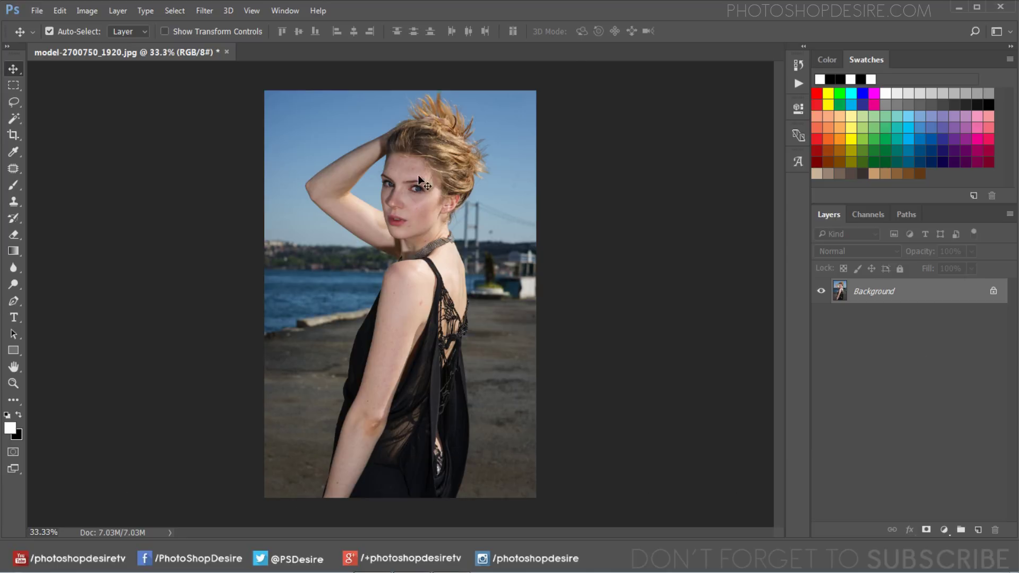
Step: Duplicate the Background layer to create a Background copy layer
scroll(420, 165, up, 2)
scroll(422, 156, up, 2)
scroll(477, 253, down, 2)
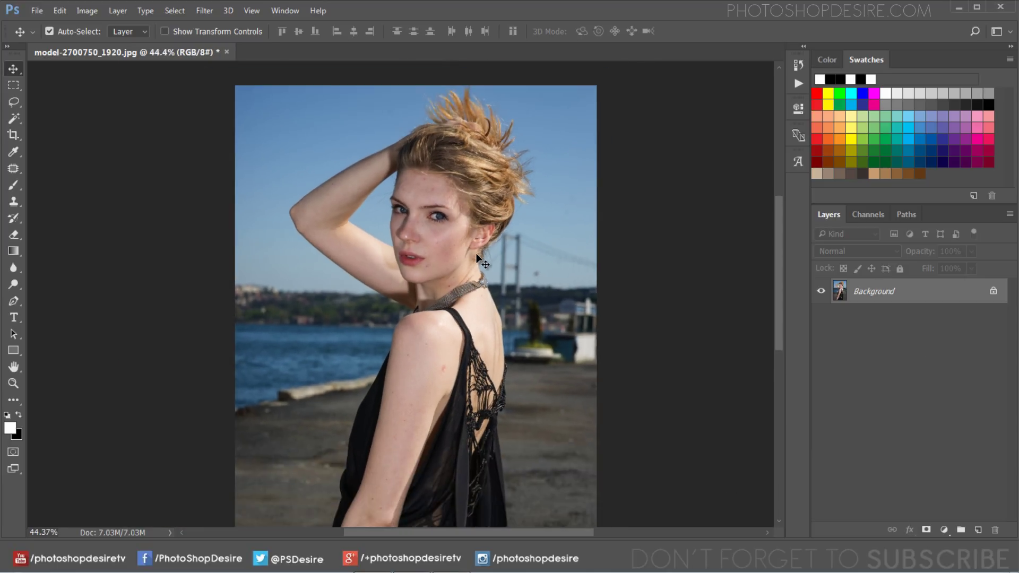
scroll(476, 253, down, 1)
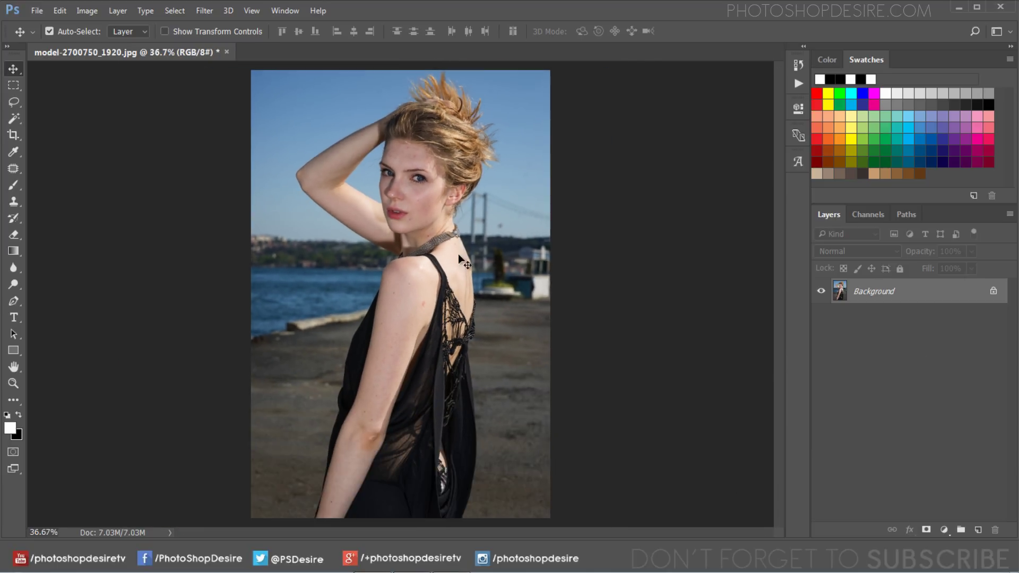
right_click(866, 295)
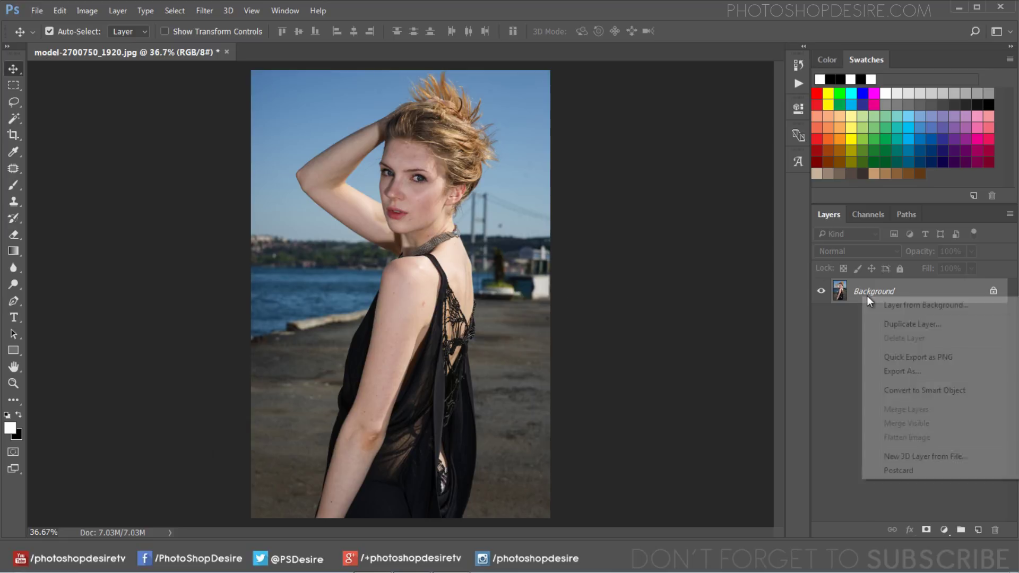
click(951, 324)
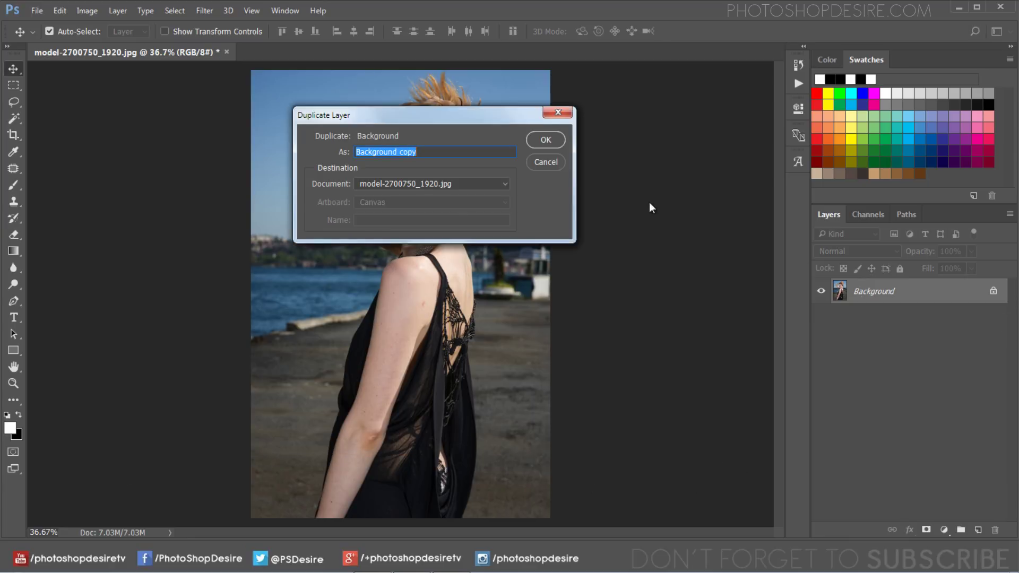
click(553, 141)
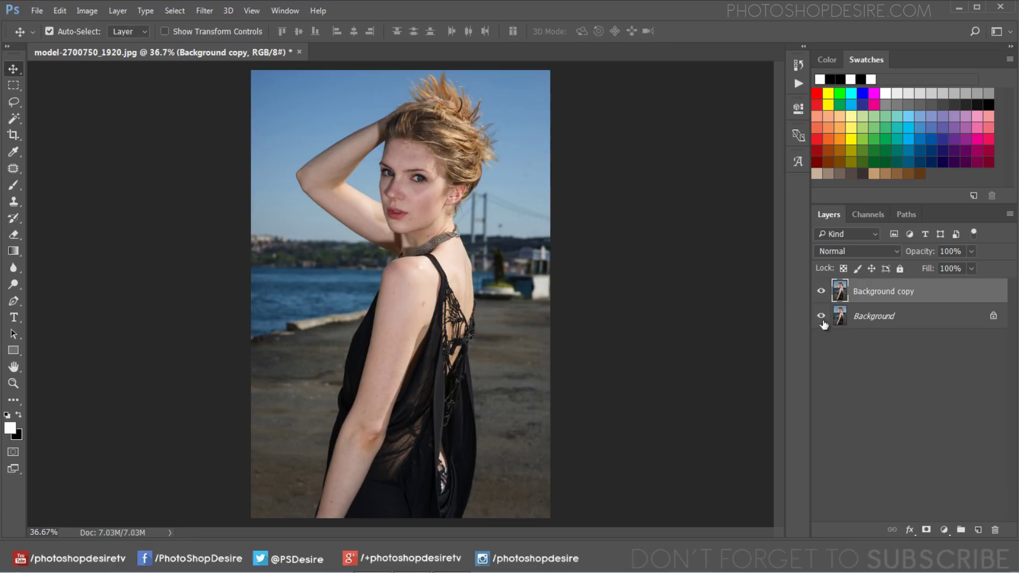
Step: Convert the Background copy layer into a smart object
right_click(879, 299)
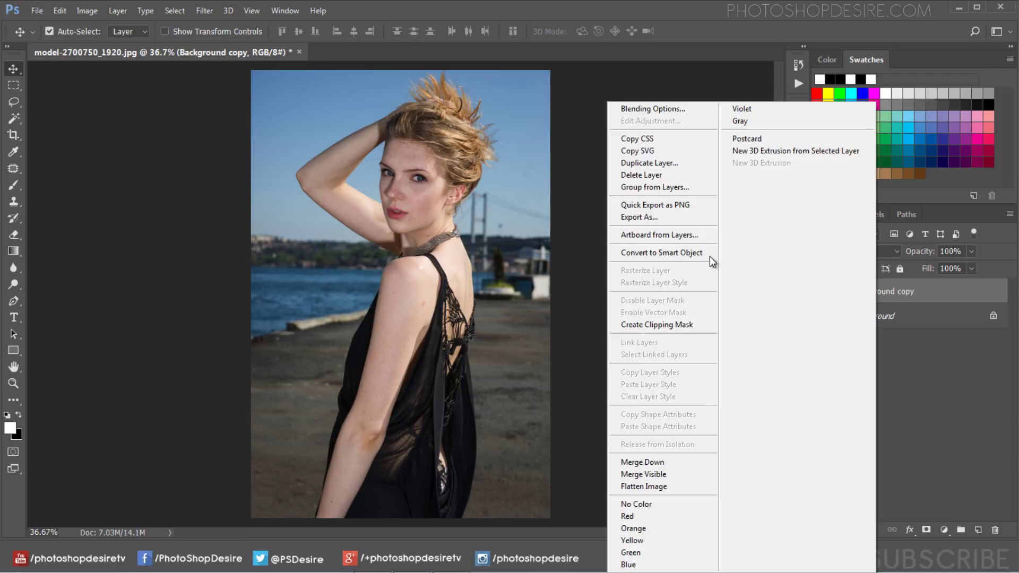
click(709, 256)
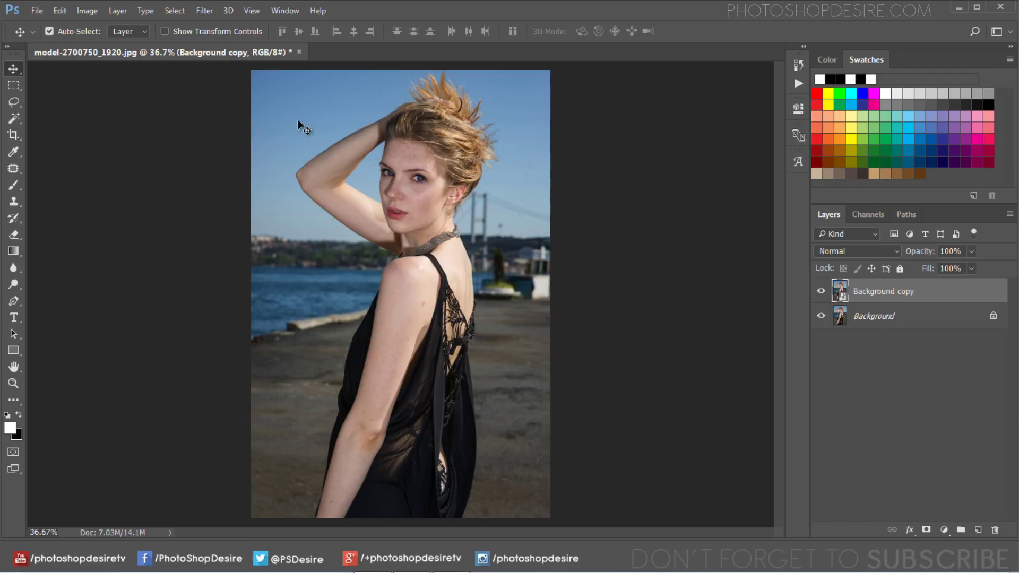
click(206, 17)
mouse_move(211, 151)
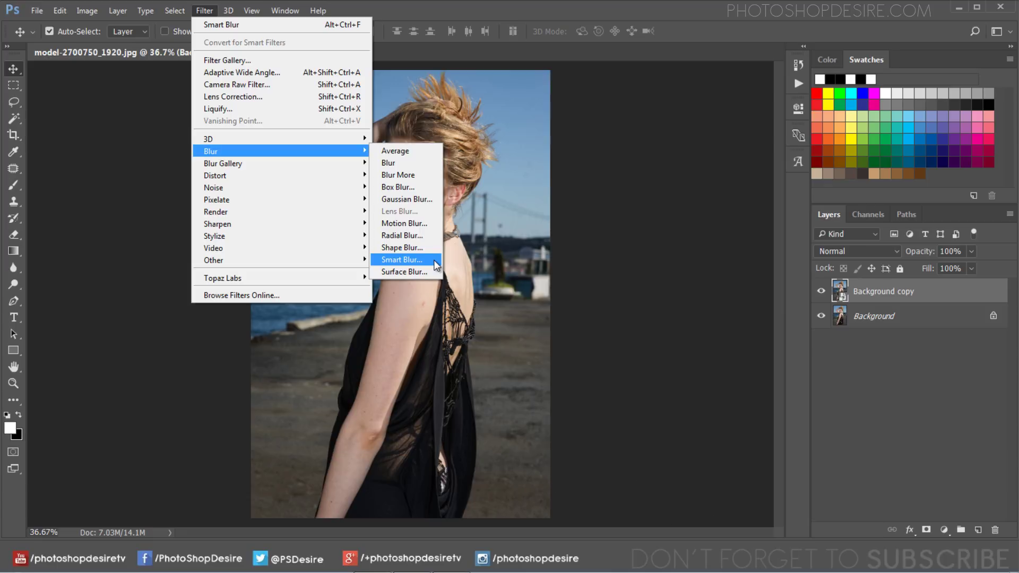
Step: Apply Smart Blur to Background copy with radius 94 and threshold 100
click(434, 261)
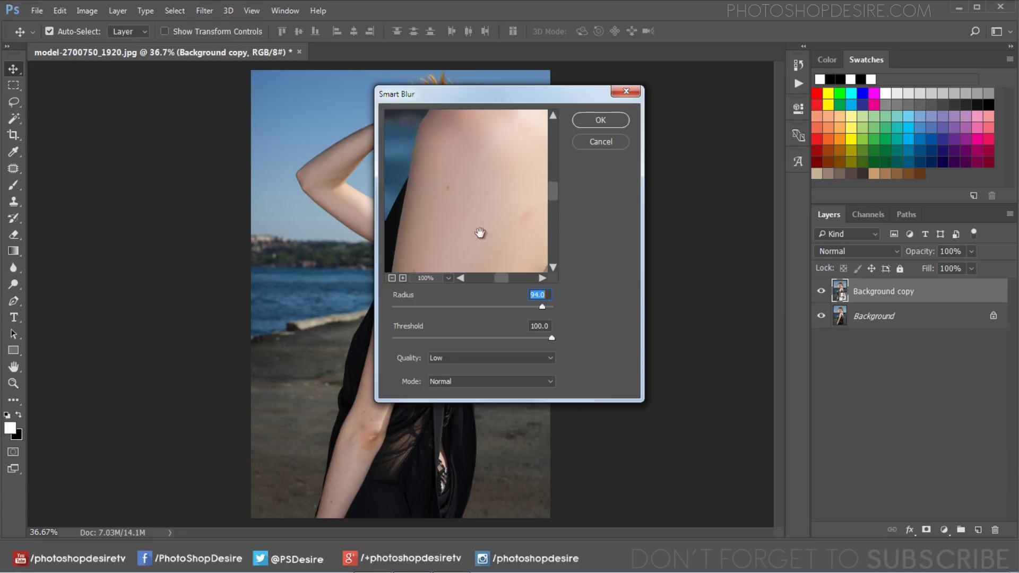
drag(507, 104, 668, 129)
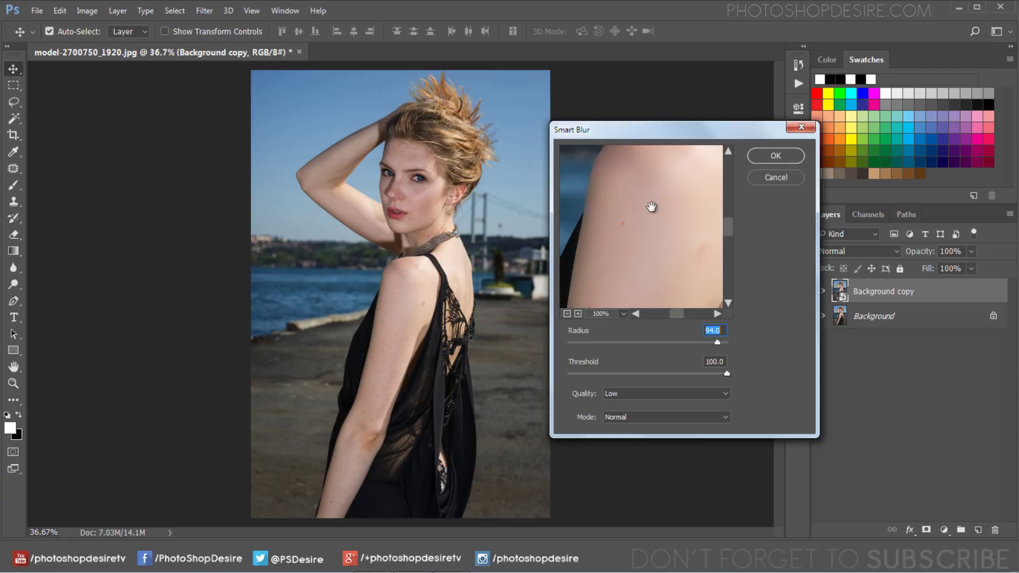
mouse_move(657, 174)
mouse_down()
mouse_move(657, 244)
mouse_move(626, 266)
mouse_move(628, 253)
mouse_up()
click(567, 315)
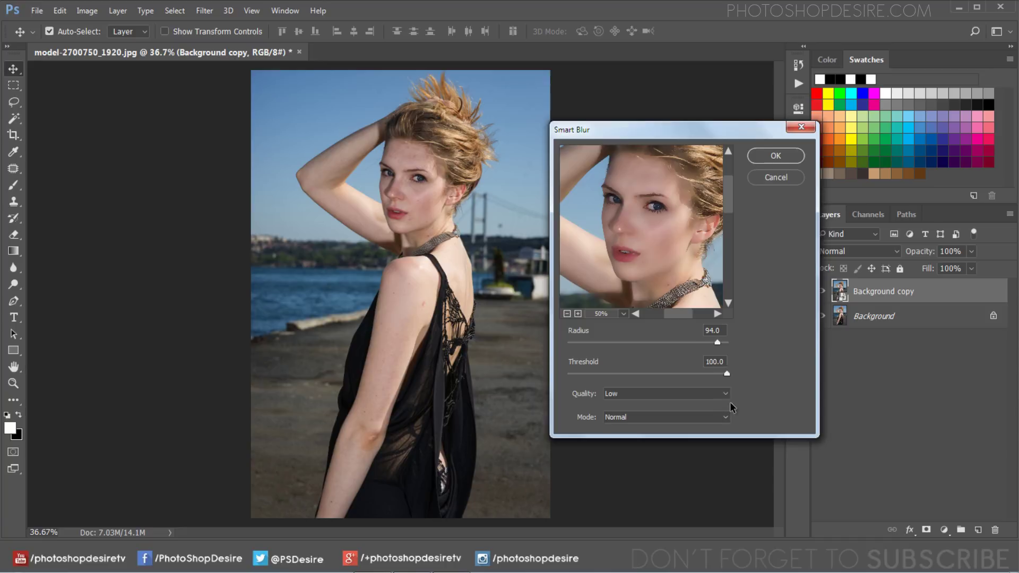
click(758, 159)
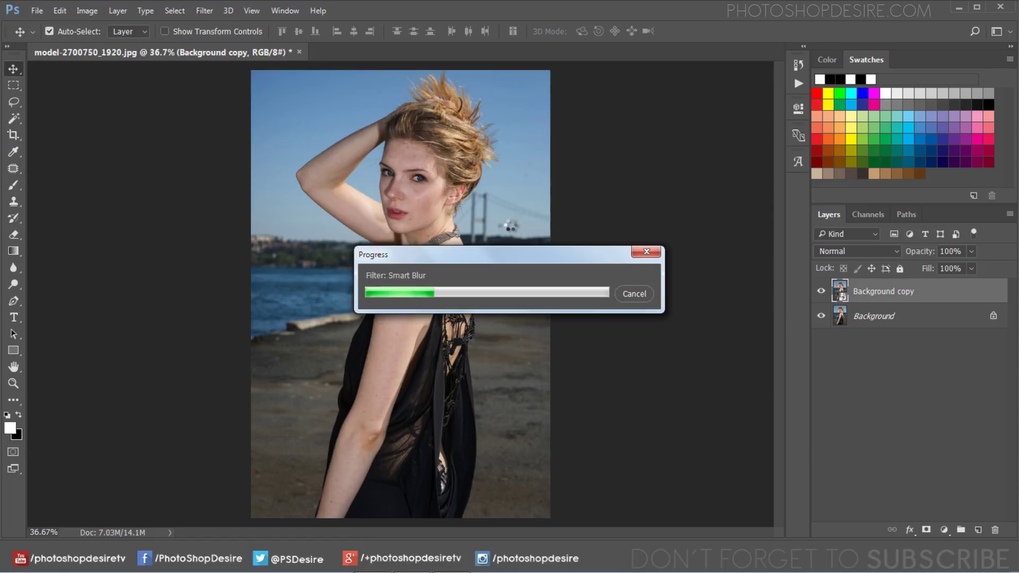
scroll(445, 238, up, 4)
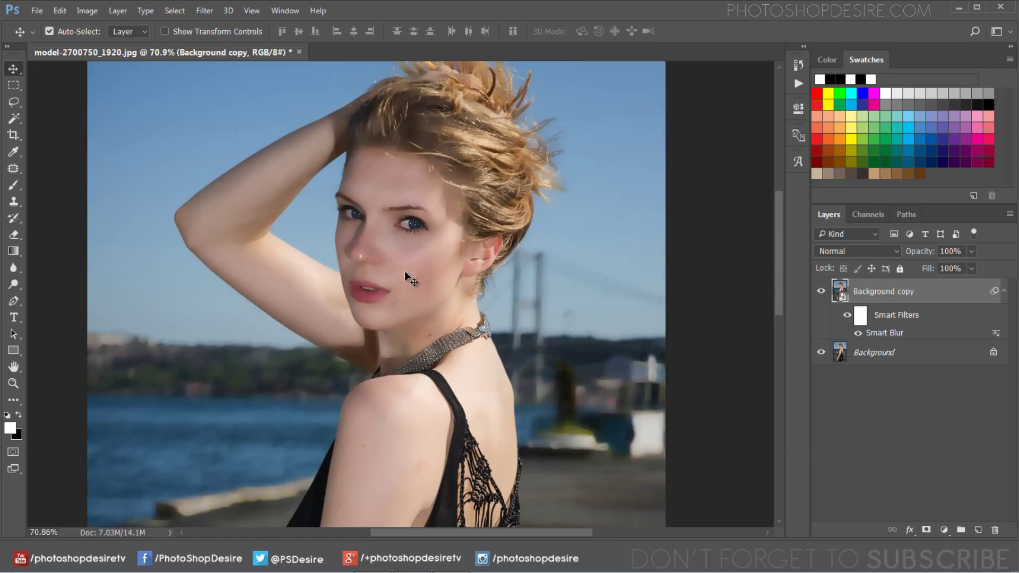
Step: Change the Background copy layer's blend mode from Normal to Overlay
click(880, 250)
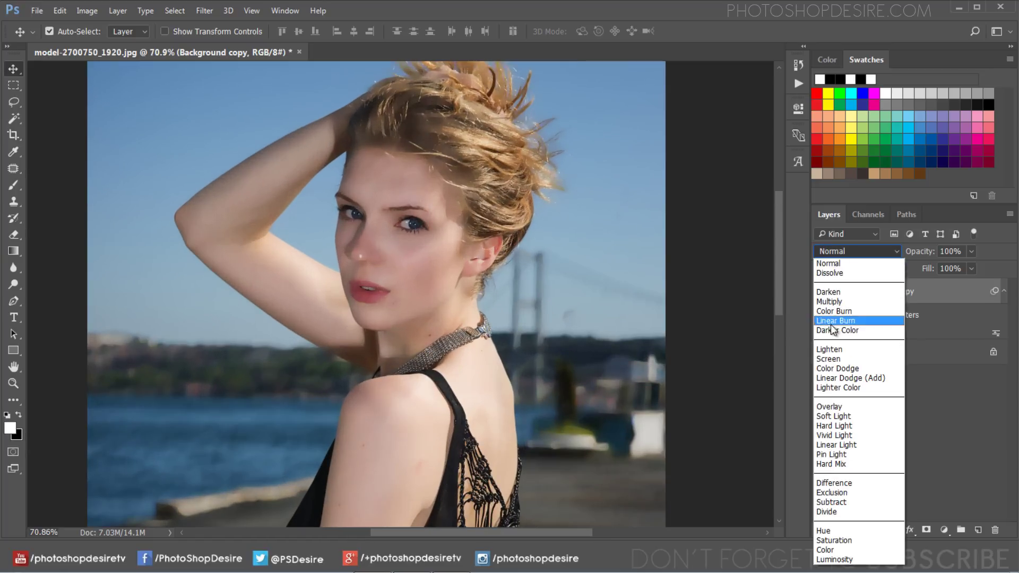
click(851, 408)
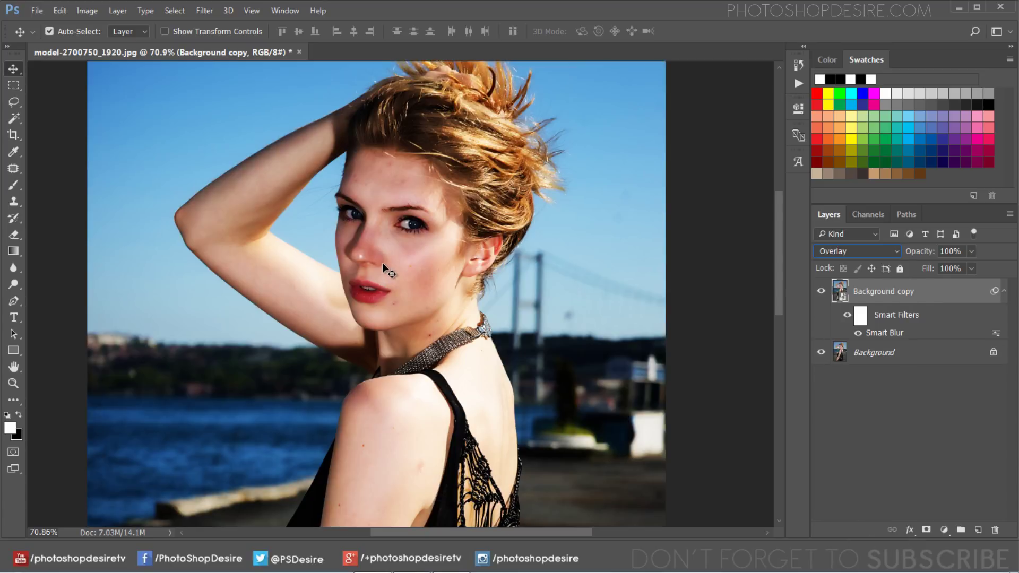
scroll(403, 269, down, 2)
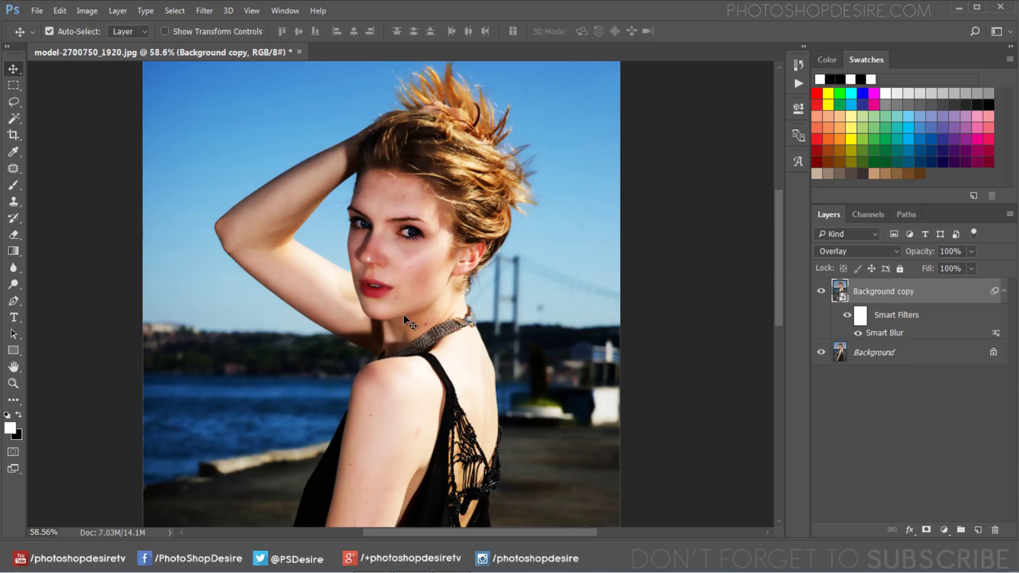
Step: Add a Curves adjustment layer with the RGB midpoint raised to brighten the midtones
click(945, 530)
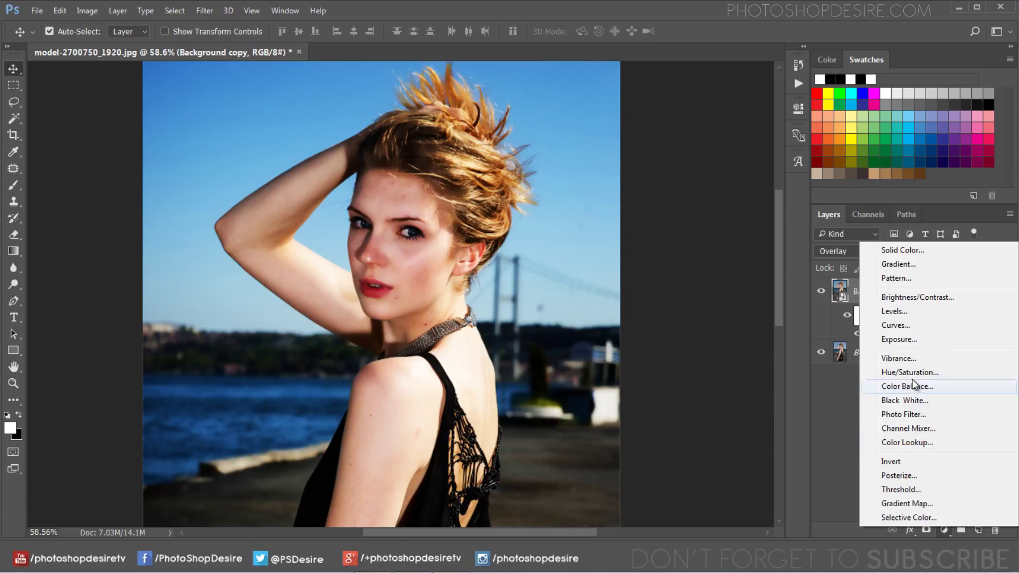
click(911, 325)
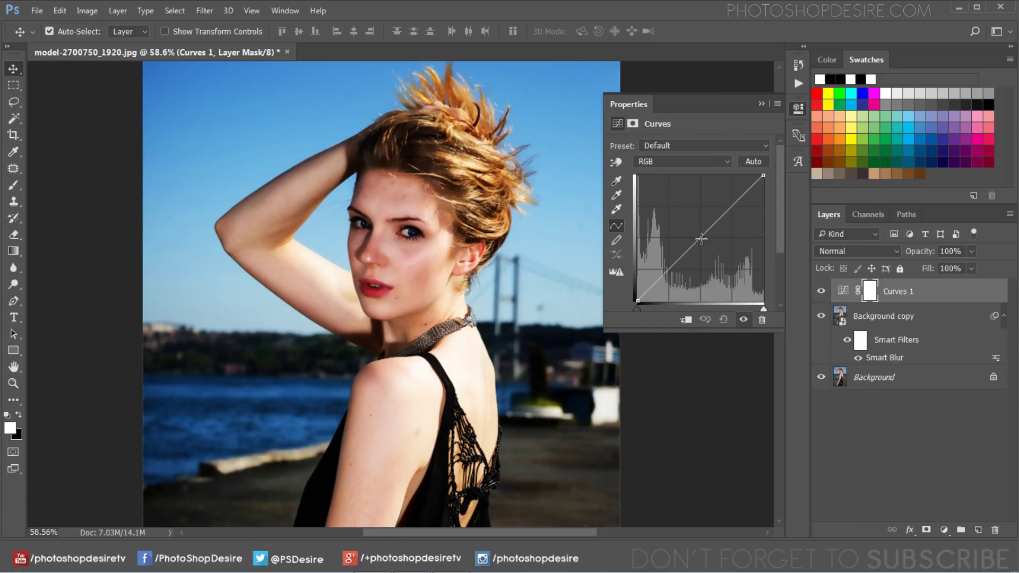
drag(699, 237, 699, 235)
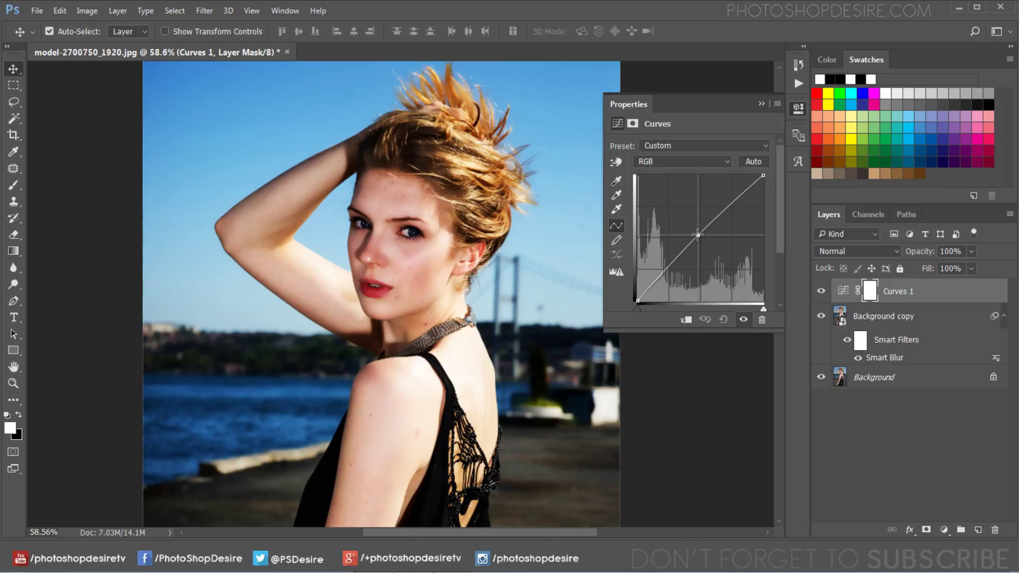
drag(698, 234, 692, 229)
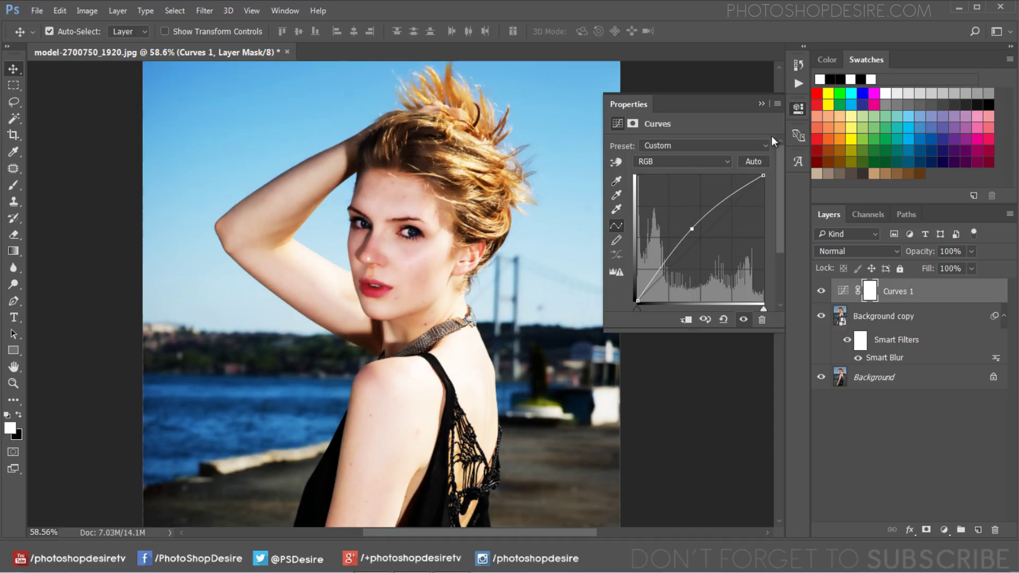
click(762, 104)
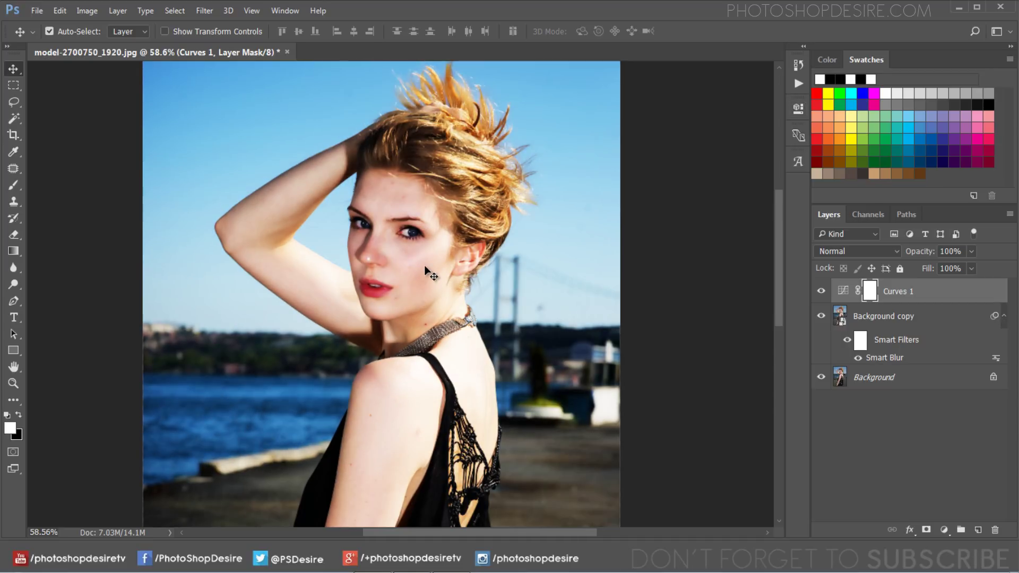
scroll(411, 273, down, 3)
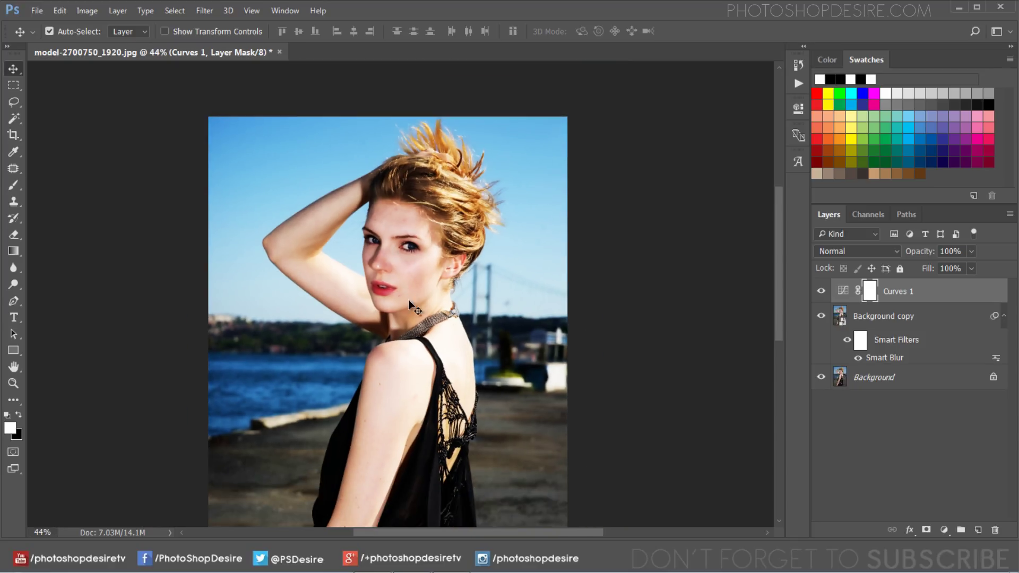
scroll(511, 370, down, 2)
scroll(471, 358, up, 1)
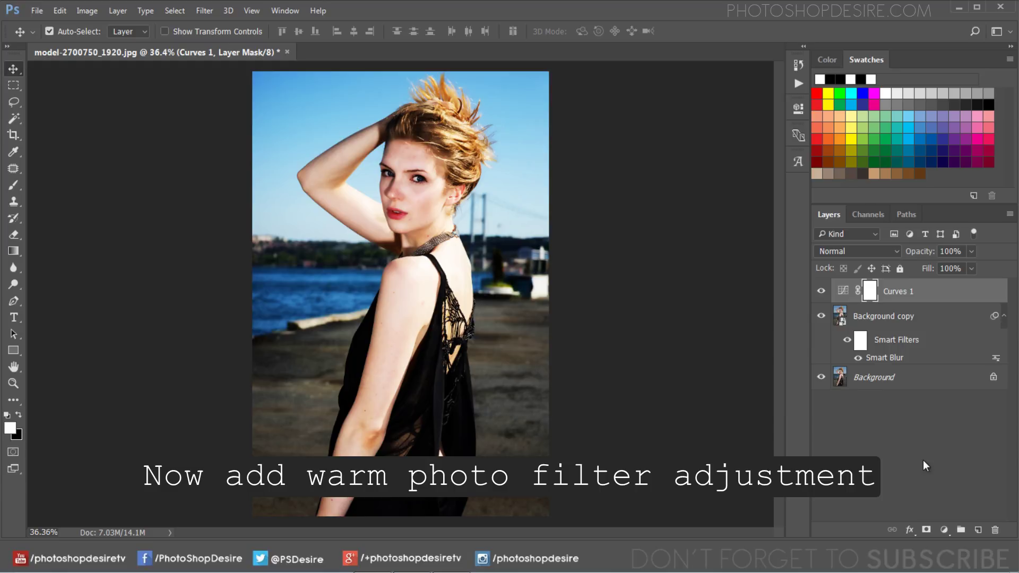
Step: Add a Photo Filter adjustment layer using Warming Filter (85) at 25% density
click(943, 530)
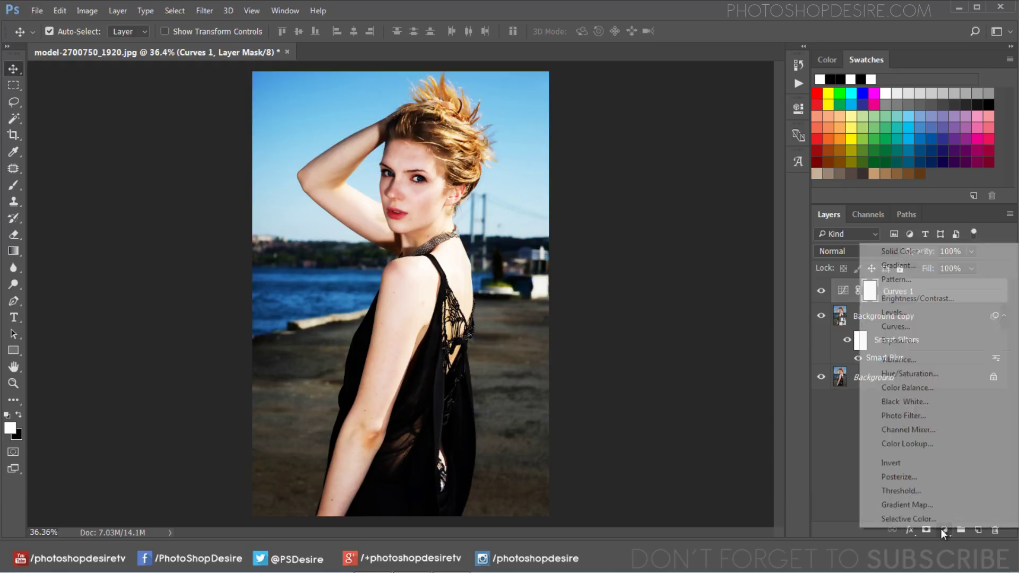
click(945, 416)
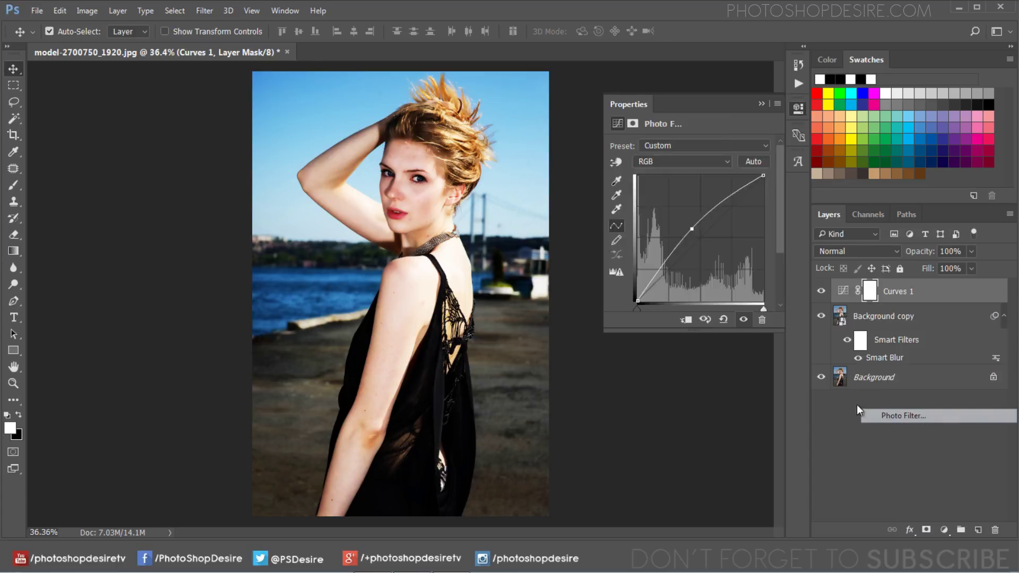
click(691, 146)
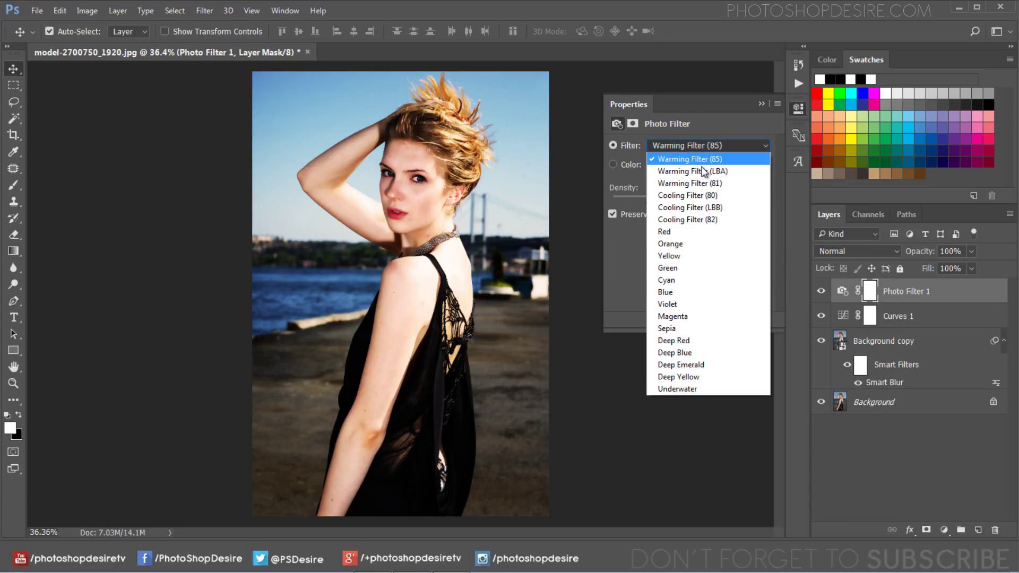
click(709, 160)
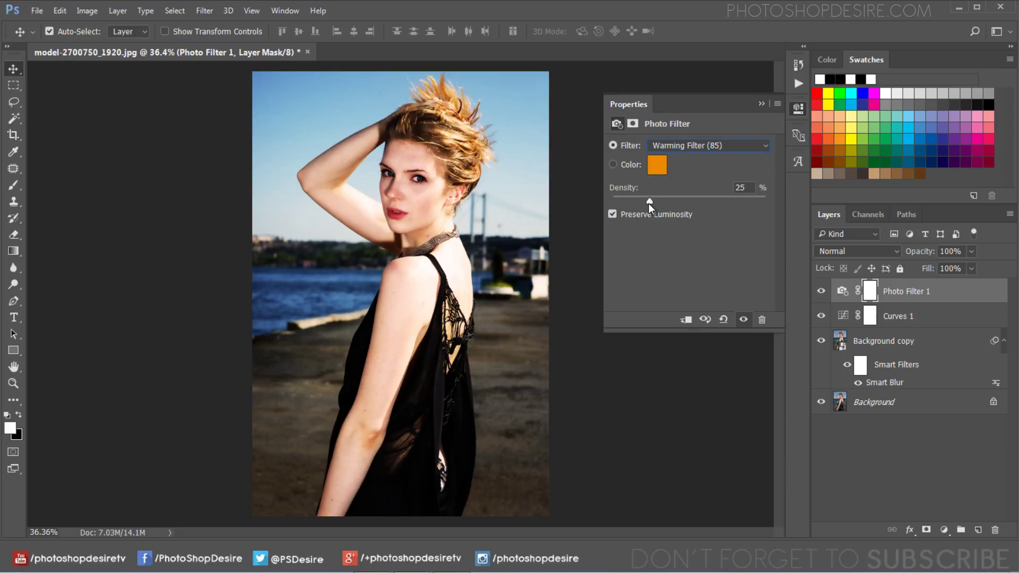
click(762, 104)
Step: Toggle the Photo Filter layer off and on to compare, then review its settings
click(826, 299)
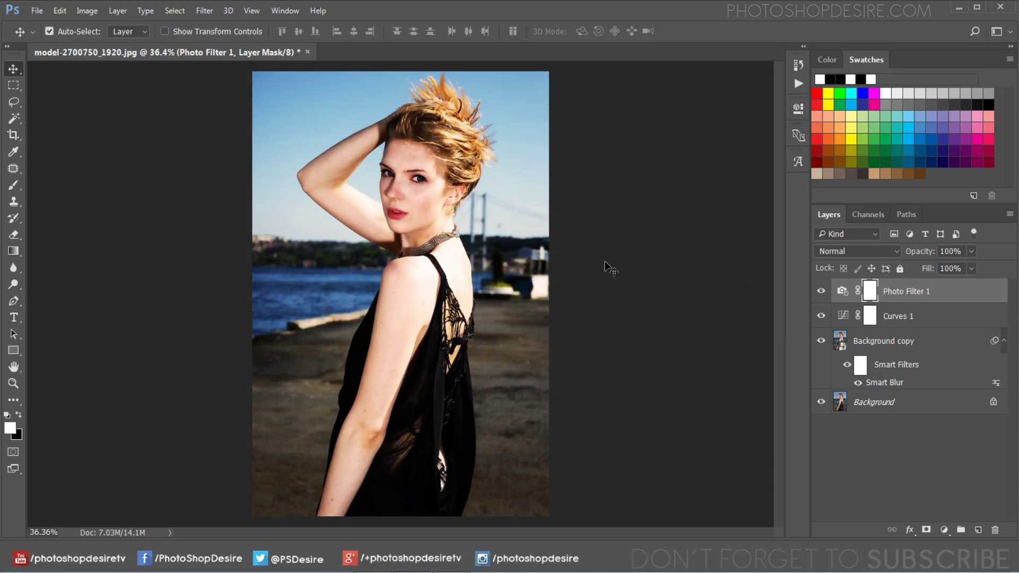
double_click(843, 292)
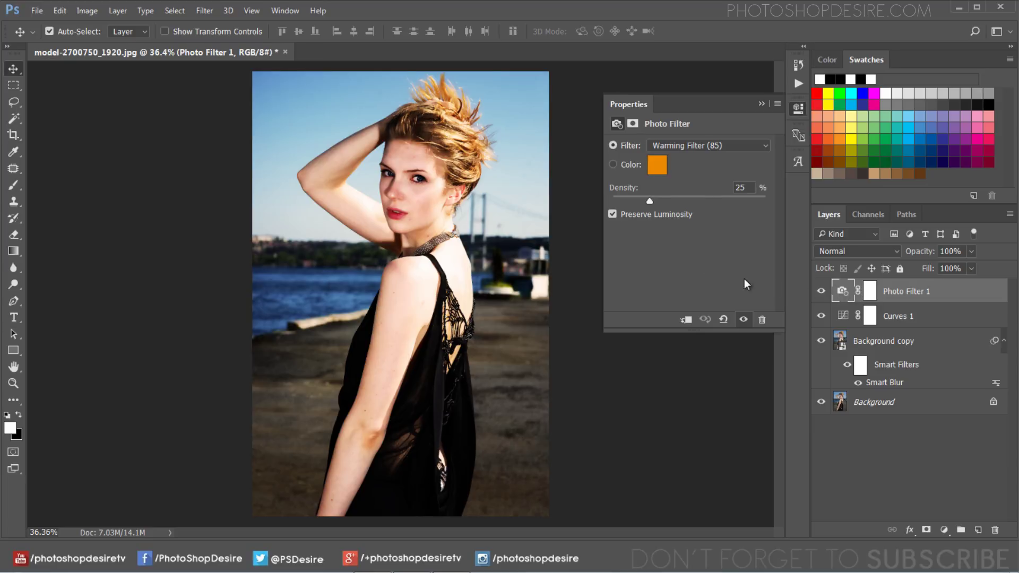
click(763, 104)
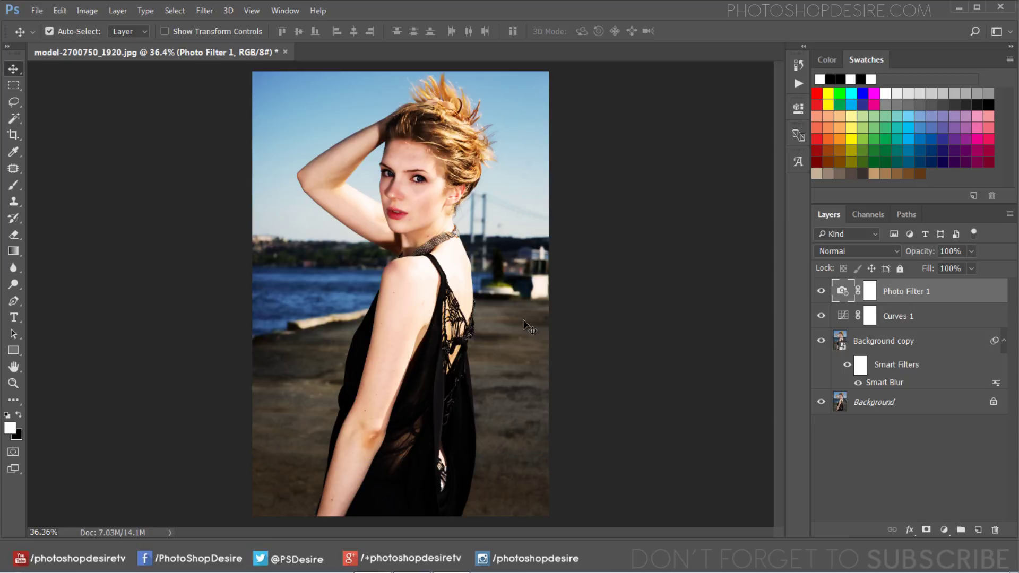
Step: Add a Color Lookup adjustment layer using the Candlelight.CUBE 3DLUT file
click(944, 530)
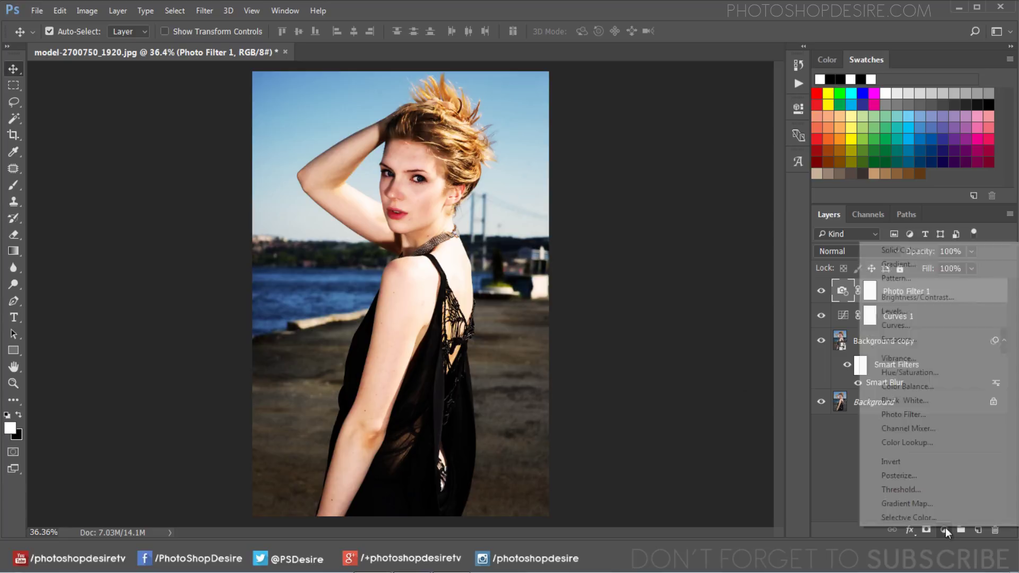
click(941, 445)
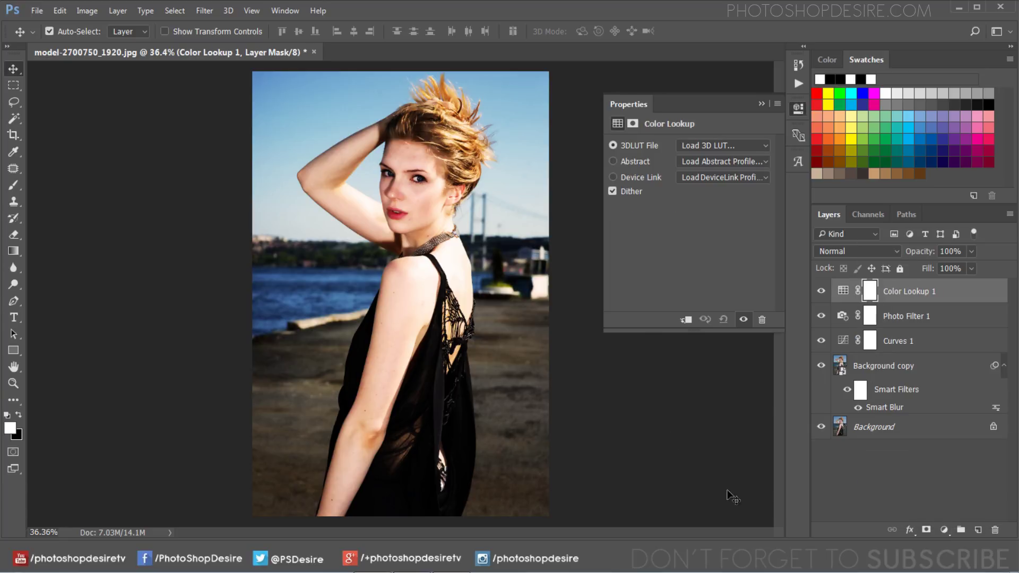
click(689, 146)
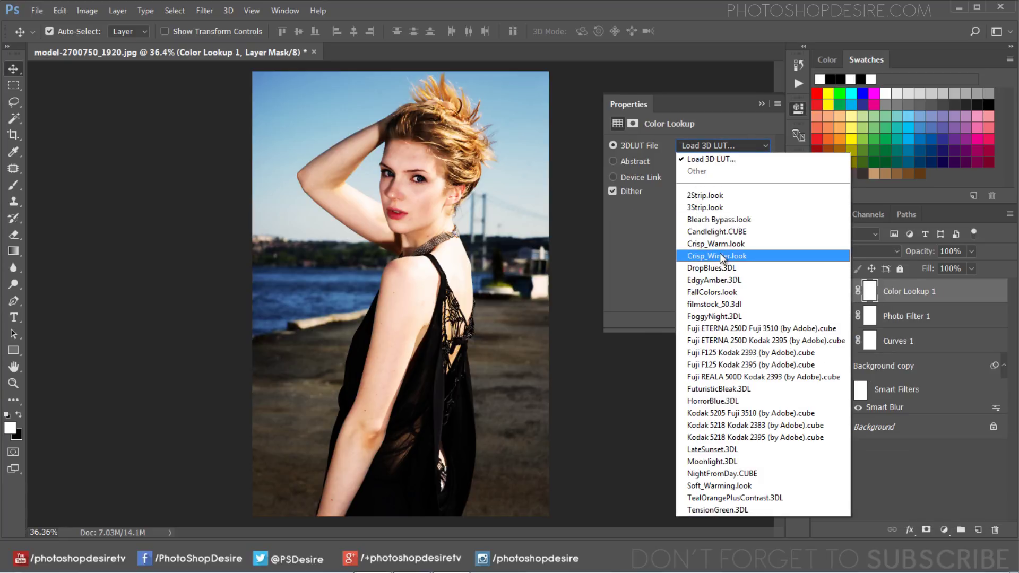
click(720, 245)
click(699, 148)
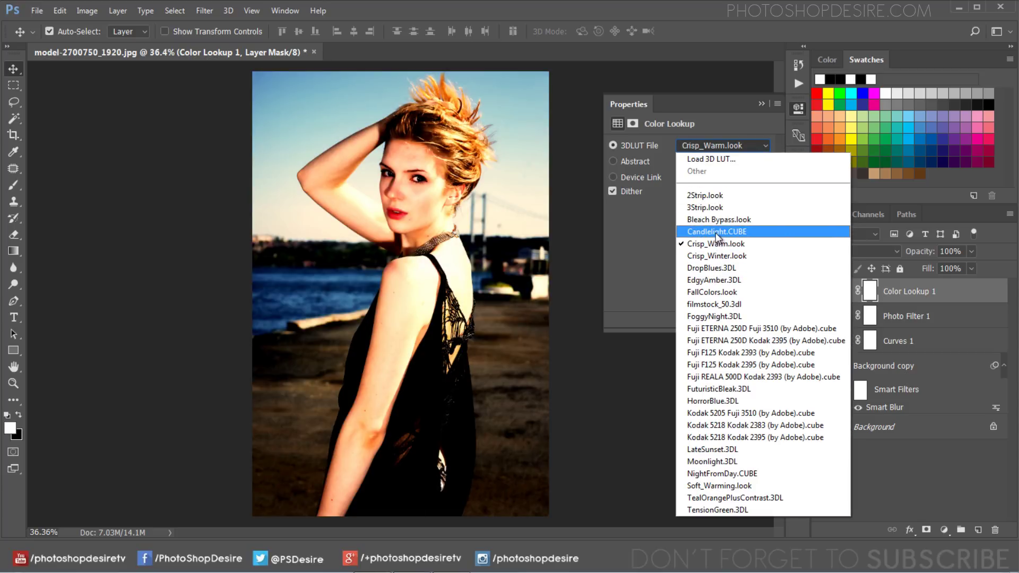
click(716, 233)
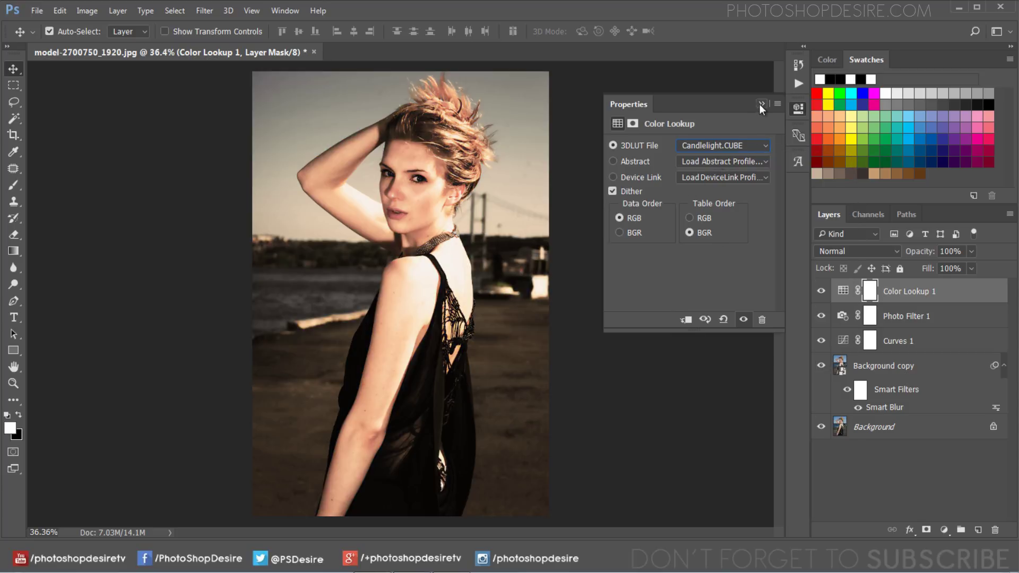
Step: Set the Color Lookup 1 layer's blend mode to Darker Color
click(761, 104)
click(862, 251)
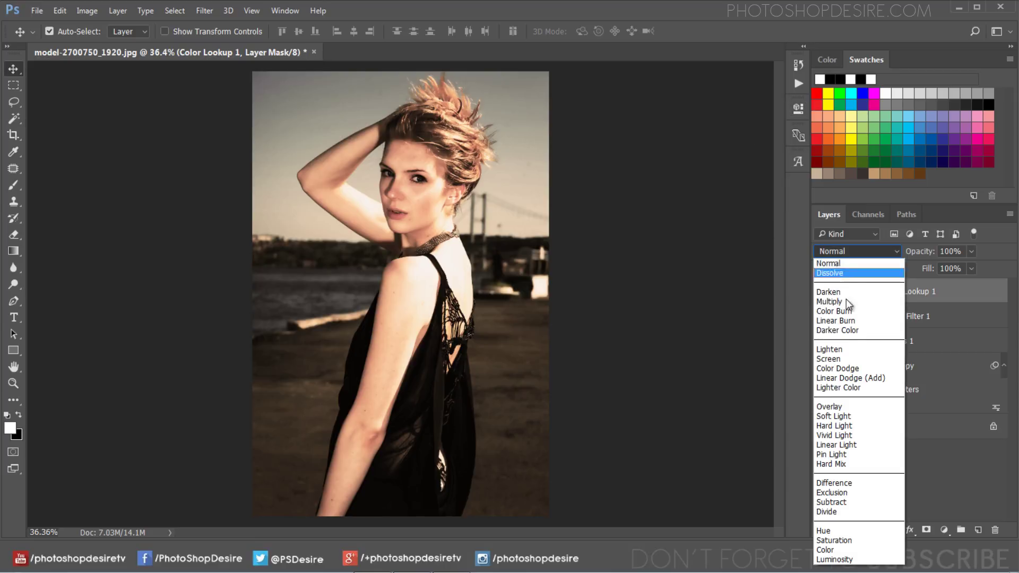
click(866, 333)
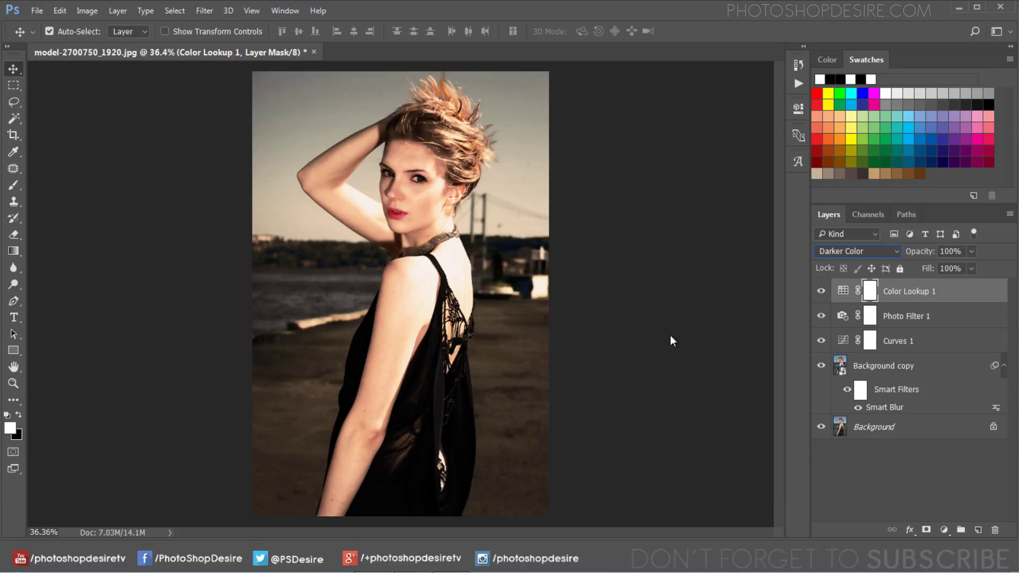
Step: Add an Exposure adjustment layer set to about +0.17
click(944, 530)
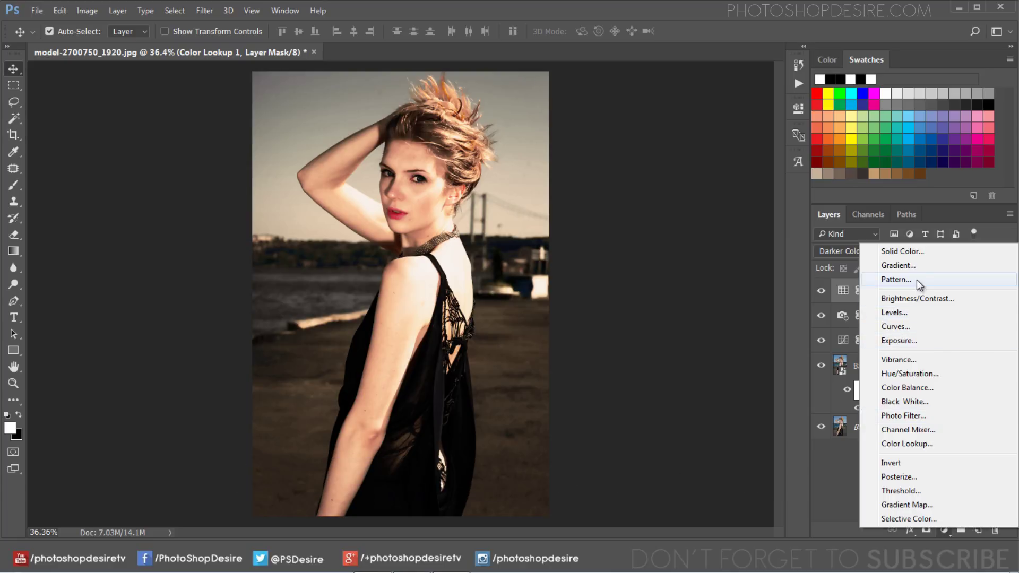
click(929, 341)
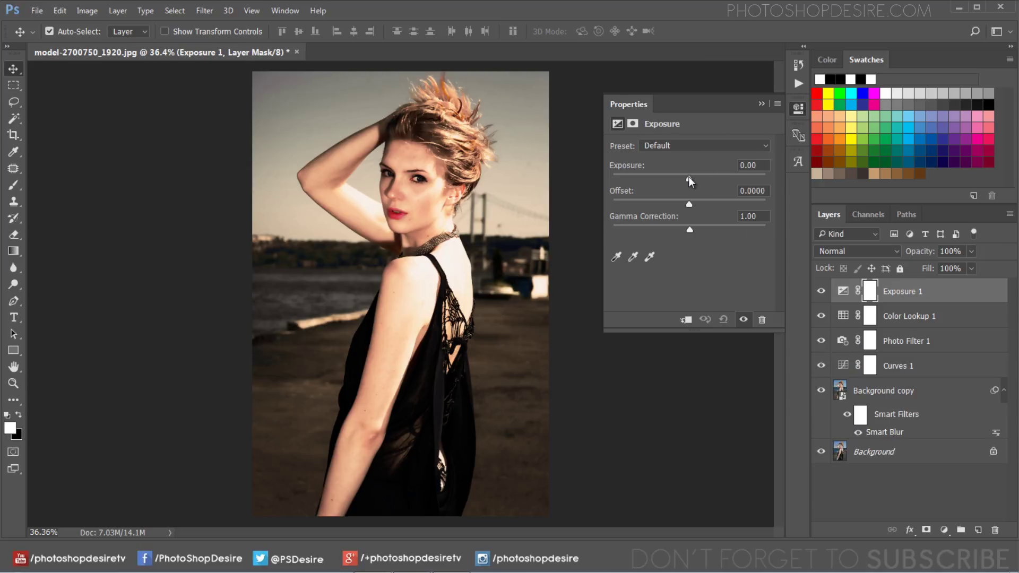
drag(689, 177, 693, 177)
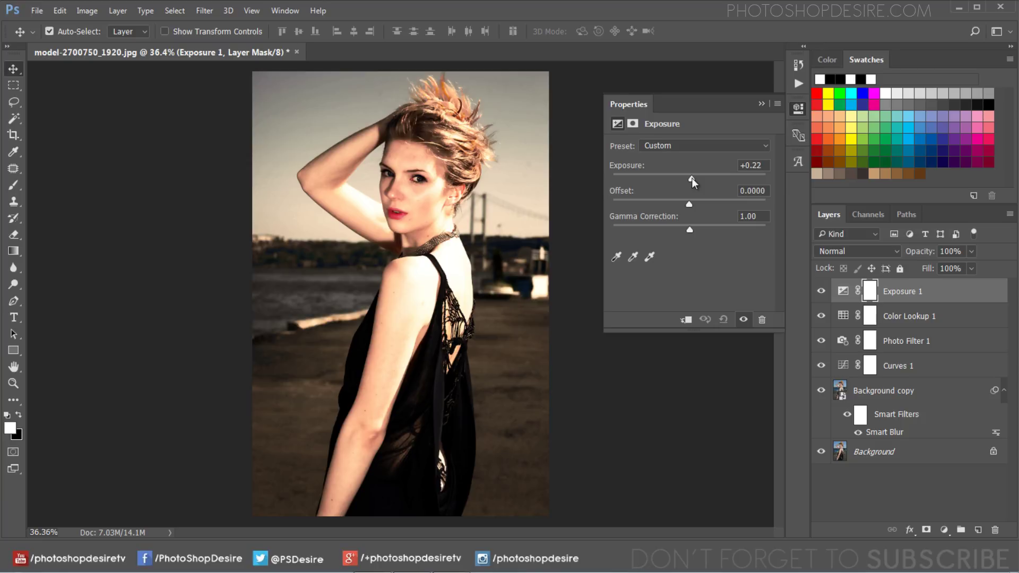
drag(693, 177, 691, 178)
click(762, 103)
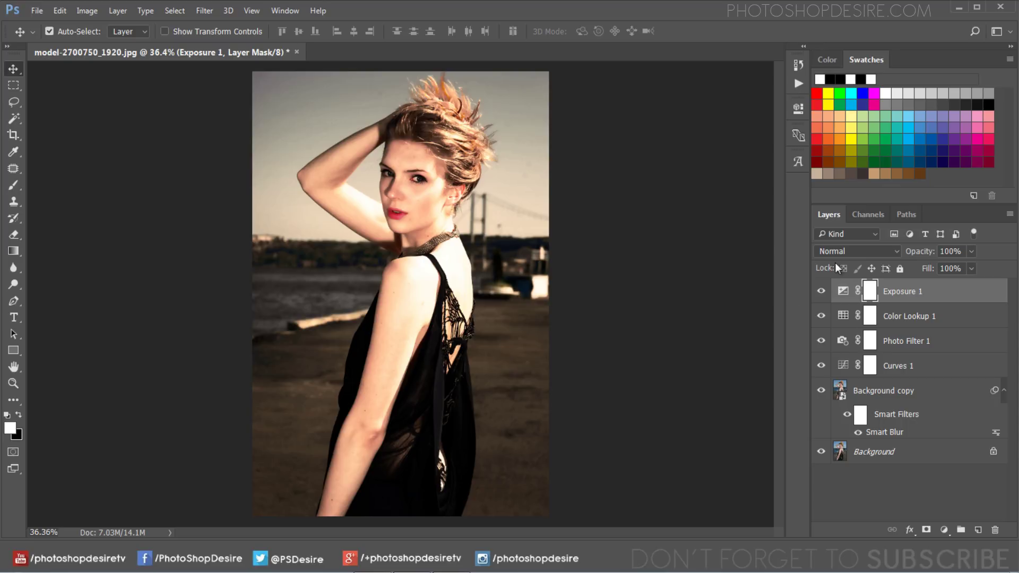
Step: Group the layers from Exposure 1 down to Background copy into Group 1
shift+click(901, 395)
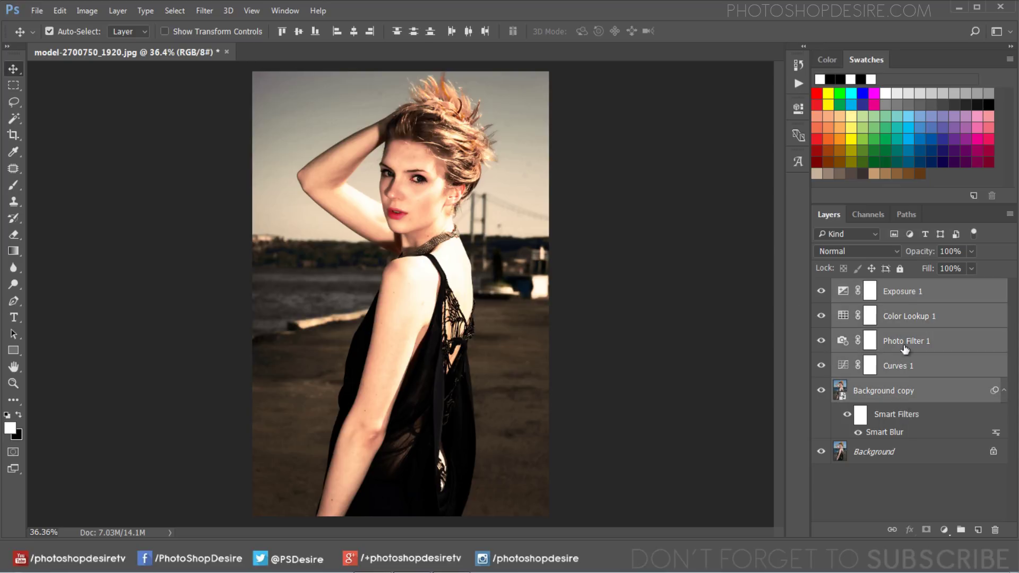
right_click(893, 391)
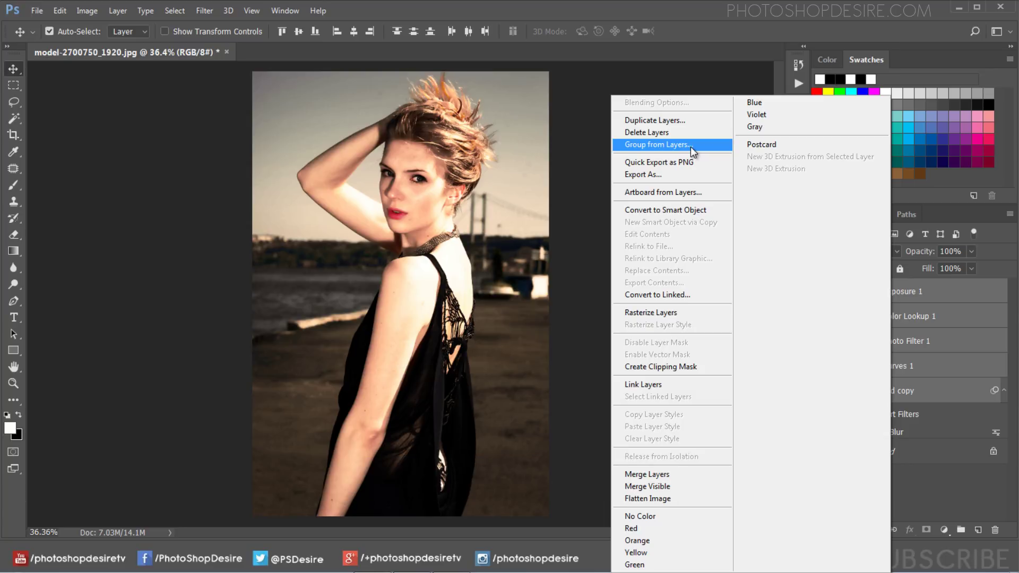
click(691, 146)
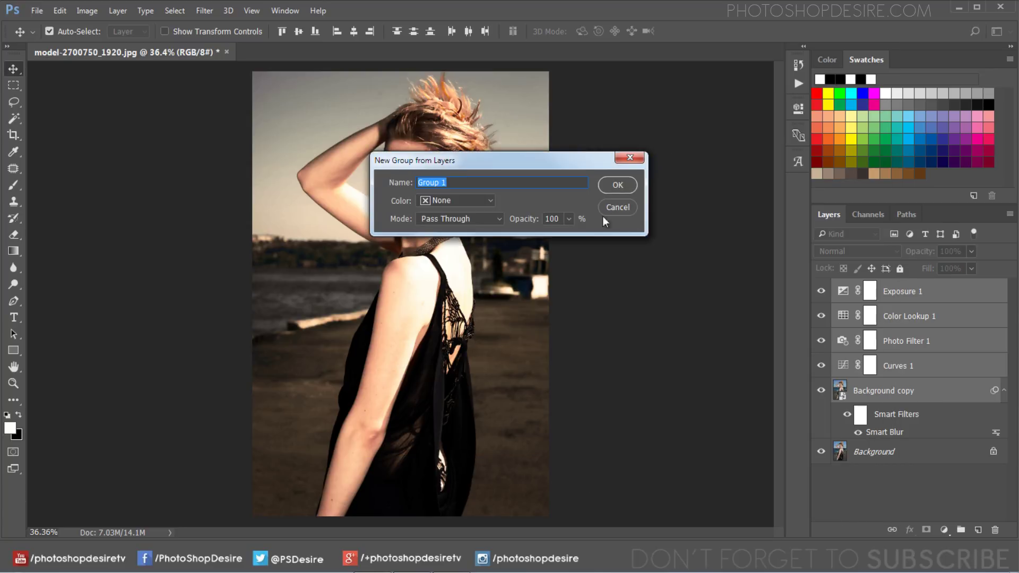
click(616, 185)
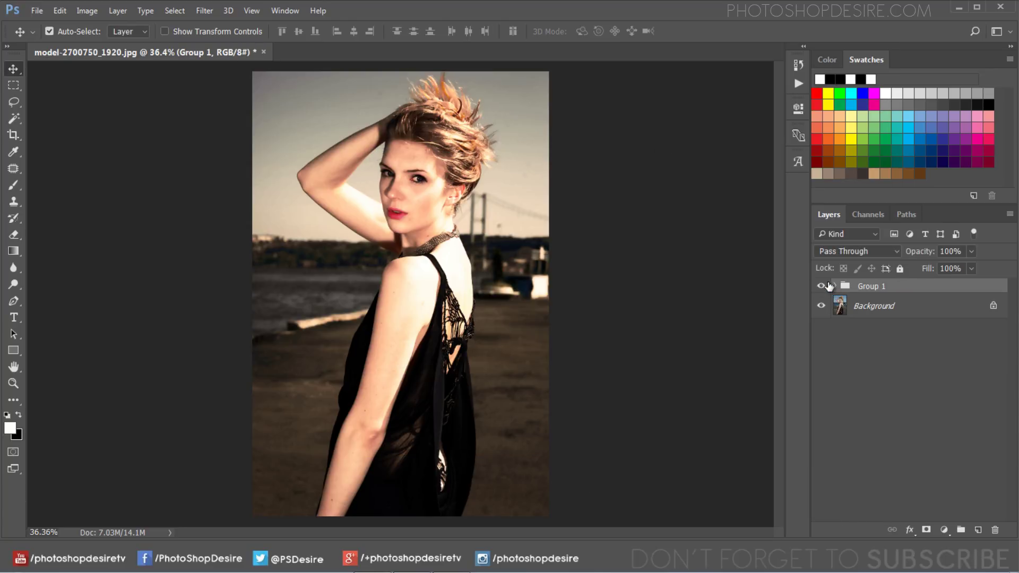
Step: Toggle Group 1's visibility to compare against the original photo, leaving it on
click(822, 287)
click(822, 287)
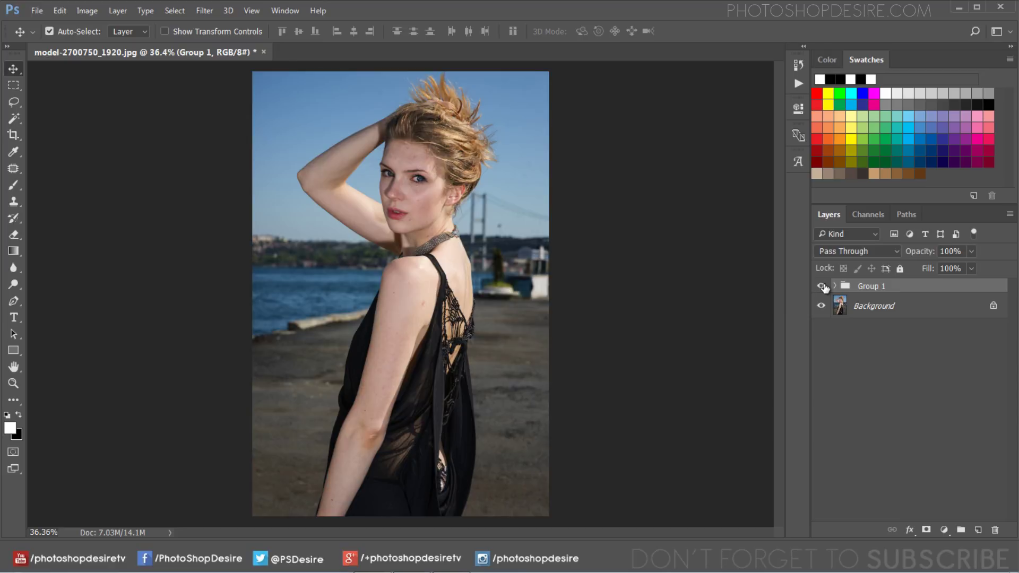
click(822, 286)
click(822, 287)
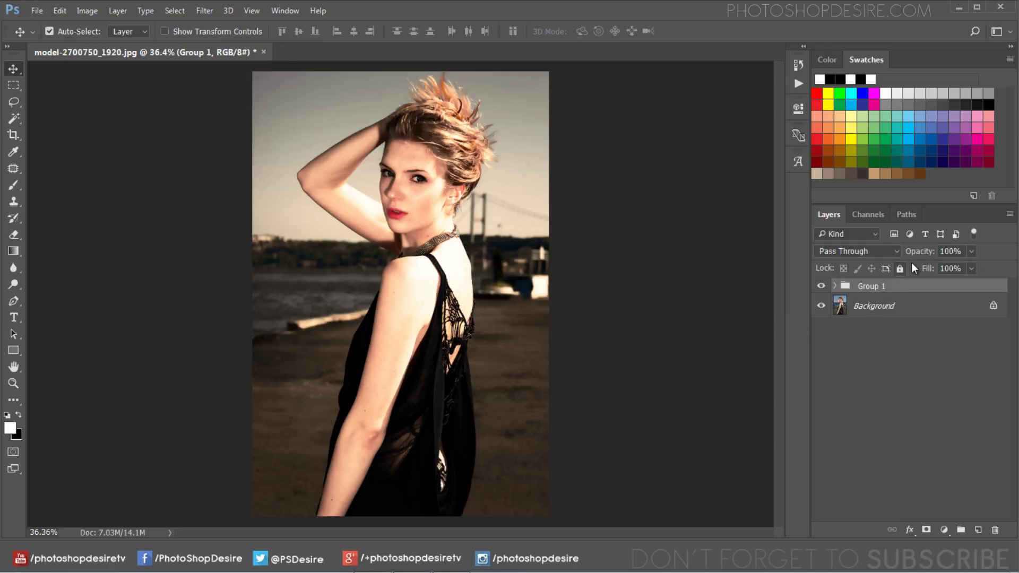
Step: Lower Group 1's opacity to 75% and toggle its visibility to compare before and after
mouse_move(921, 256)
mouse_down()
mouse_move(807, 263)
mouse_move(820, 263)
mouse_up()
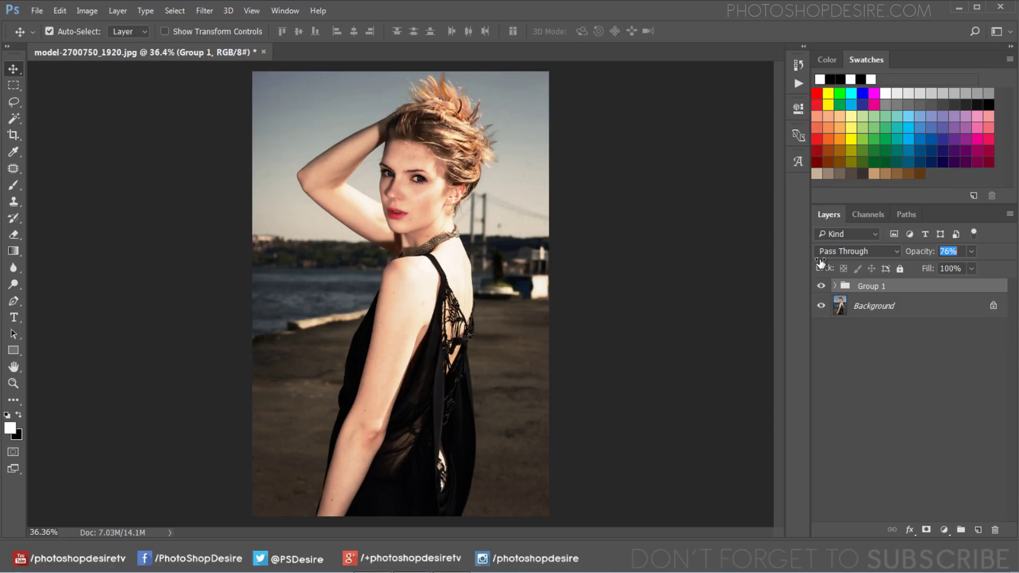
drag(821, 263, 822, 263)
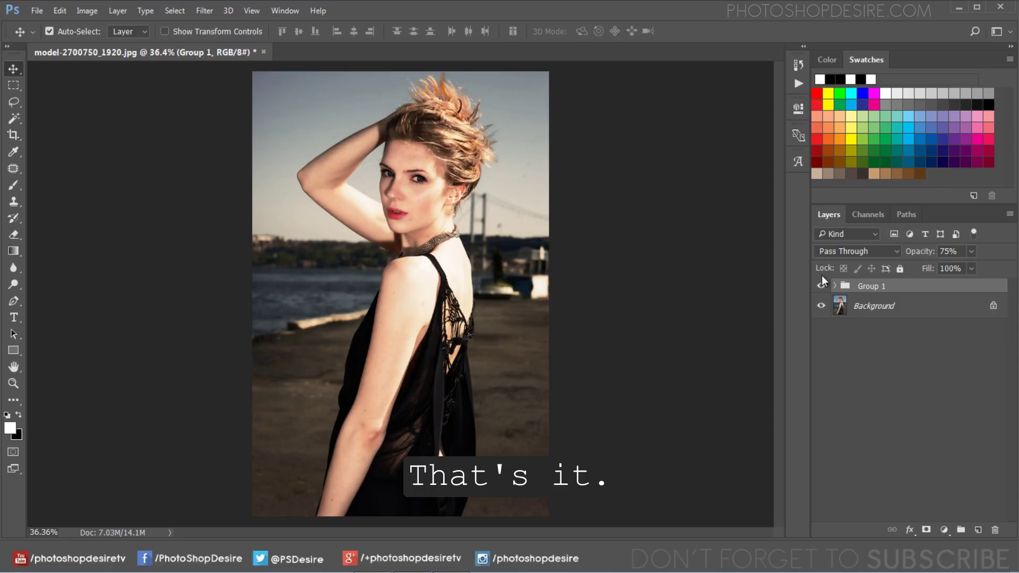
click(822, 287)
click(822, 288)
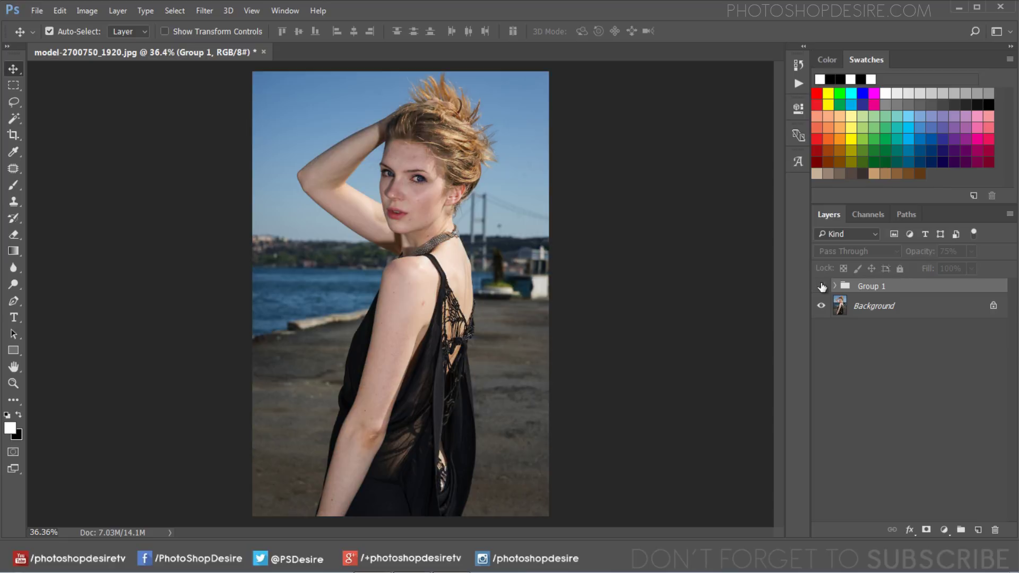
click(822, 288)
click(822, 287)
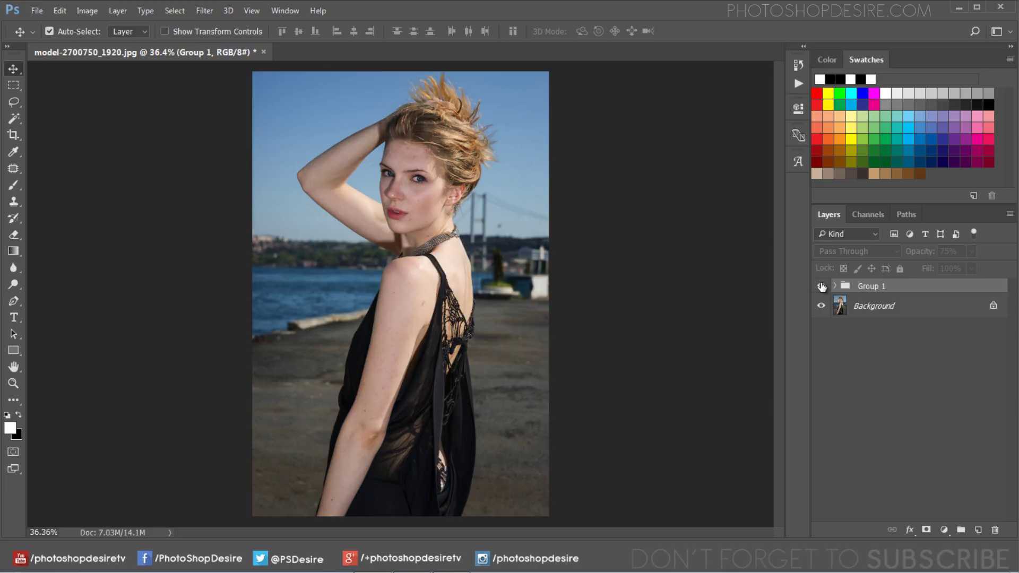